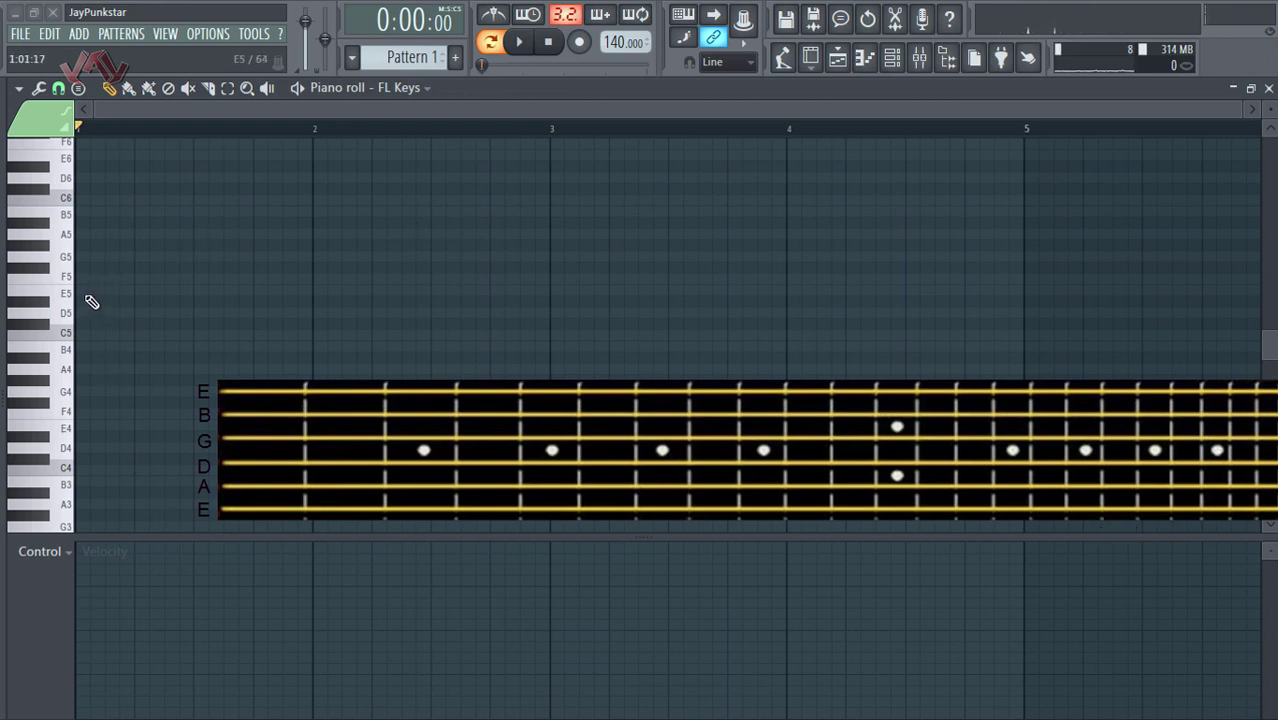
Step: Build a one-bar E minor chord from E5, B5 and G5 at the start of bar 1 and play it back
{"action": "left_click", "coordinate": [85, 291]}
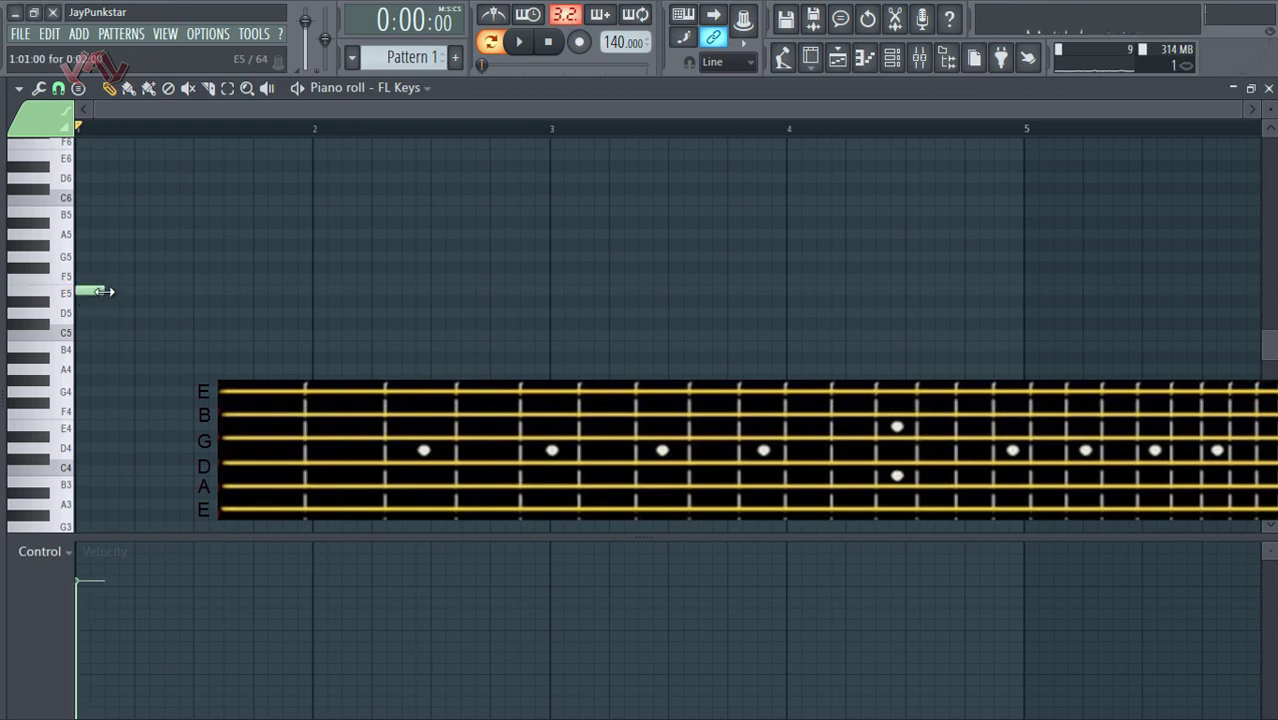
{"action": "left_click_drag", "start_coordinate": [103, 291], "coordinate": [310, 294]}
{"action": "left_click", "coordinate": [84, 214]}
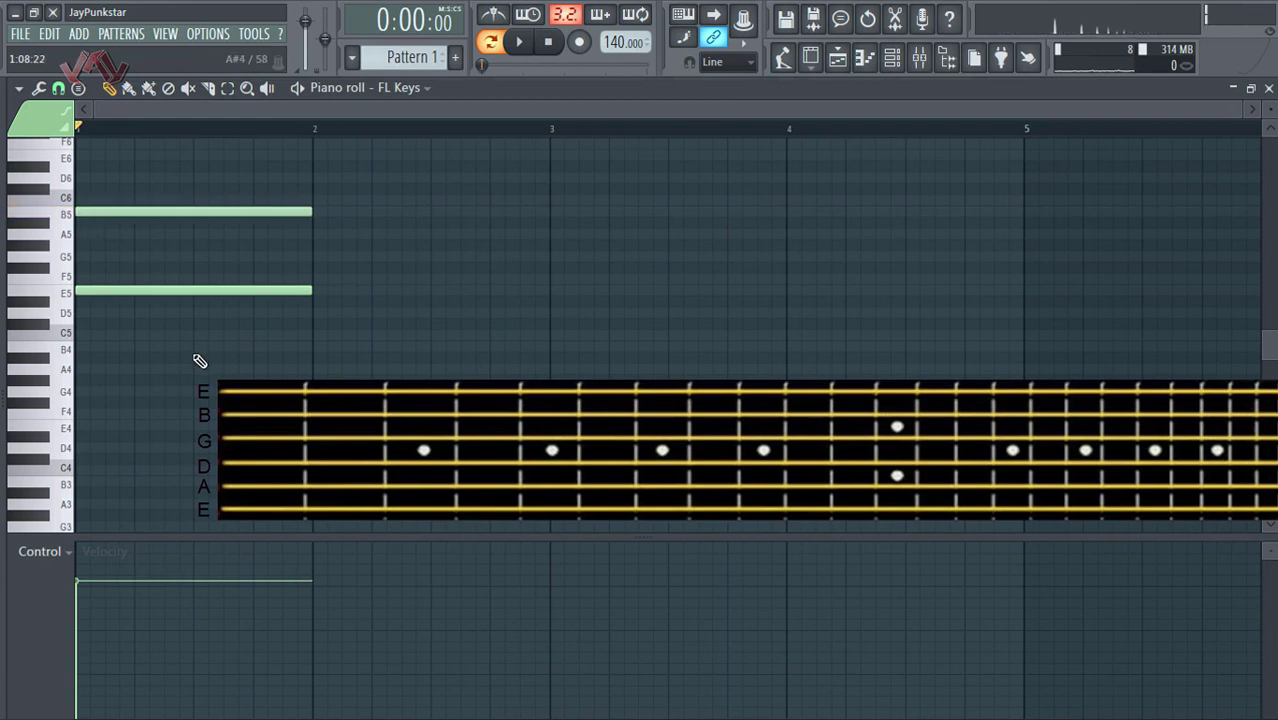
{"action": "left_click", "coordinate": [86, 257]}
{"action": "left_click_drag", "start_coordinate": [149, 257], "coordinate": [142, 257]}
{"action": "key", "text": "space"}
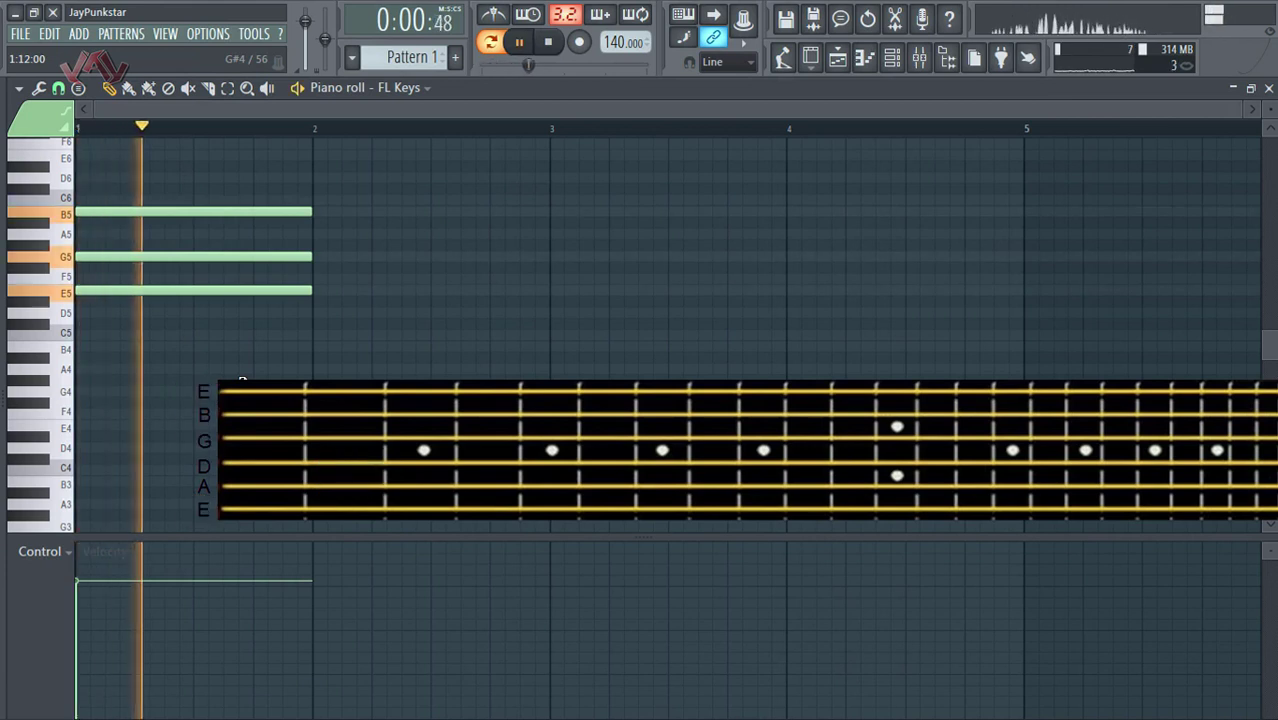
{"action": "key", "text": "space"}
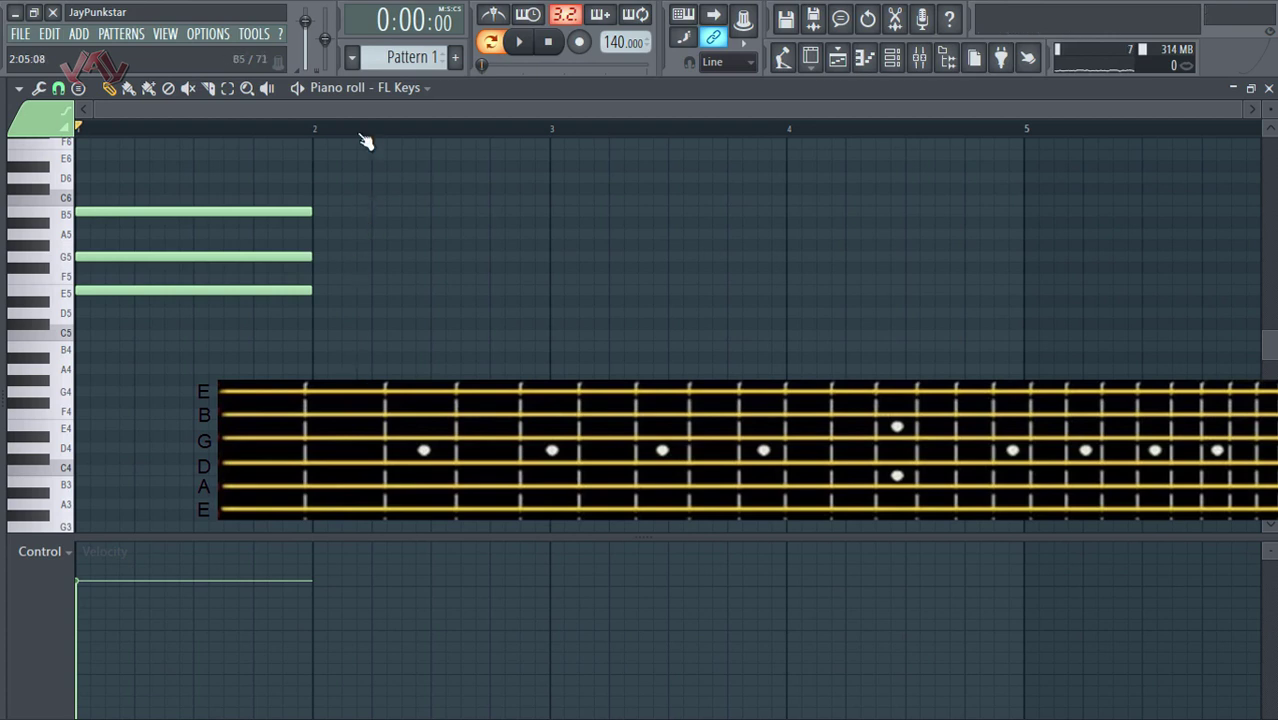
Step: Delete the B5, G5 and E5 chord notes from bar 1
{"action": "right_click", "coordinate": [277, 211]}
{"action": "right_click", "coordinate": [277, 257]}
{"action": "right_click", "coordinate": [277, 290]}
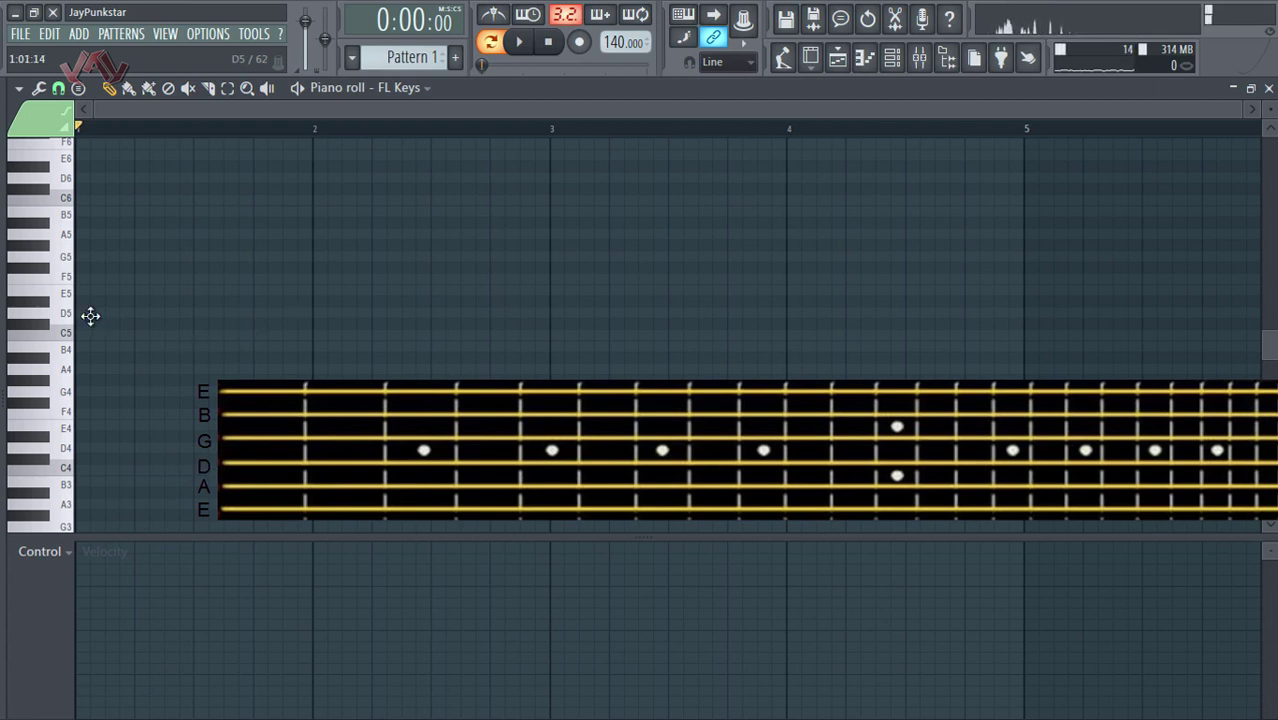
Step: Build a one-bar D major chord from D4, A4, D5 and F#4 in bar 1 and play it back
{"action": "left_click_drag", "start_coordinate": [91, 316], "coordinate": [93, 449]}
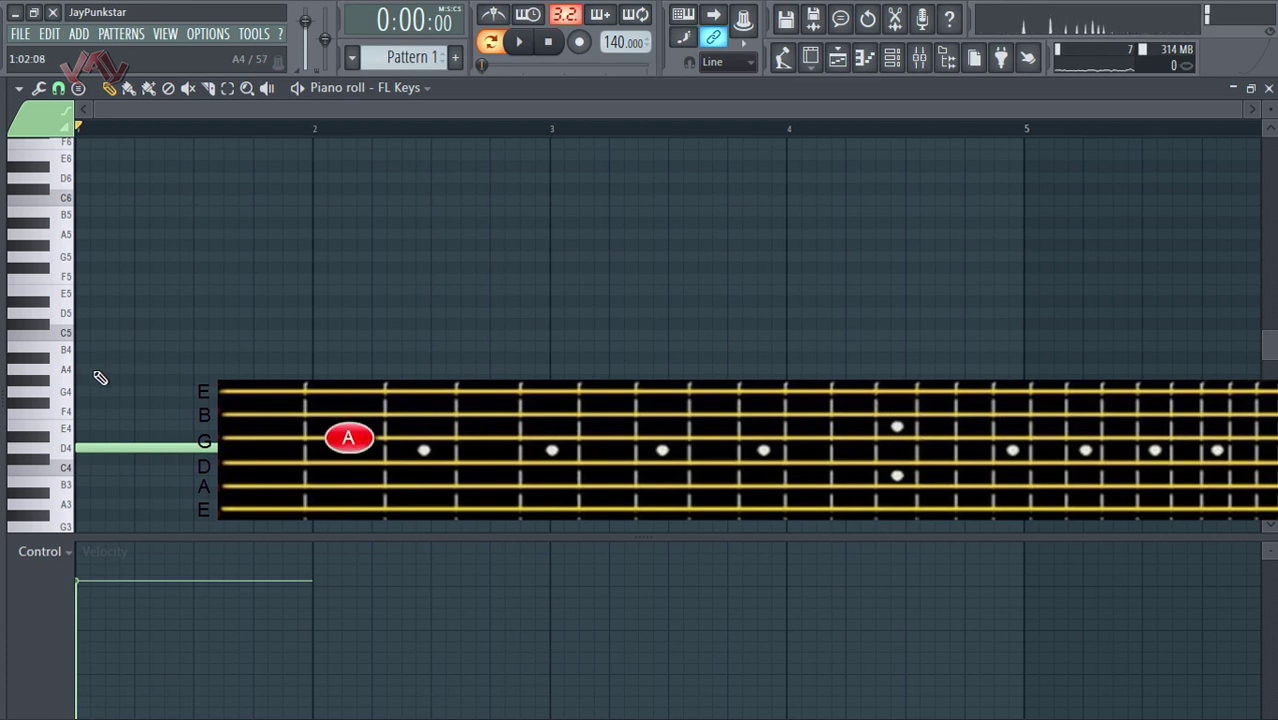
{"action": "left_click", "coordinate": [90, 370]}
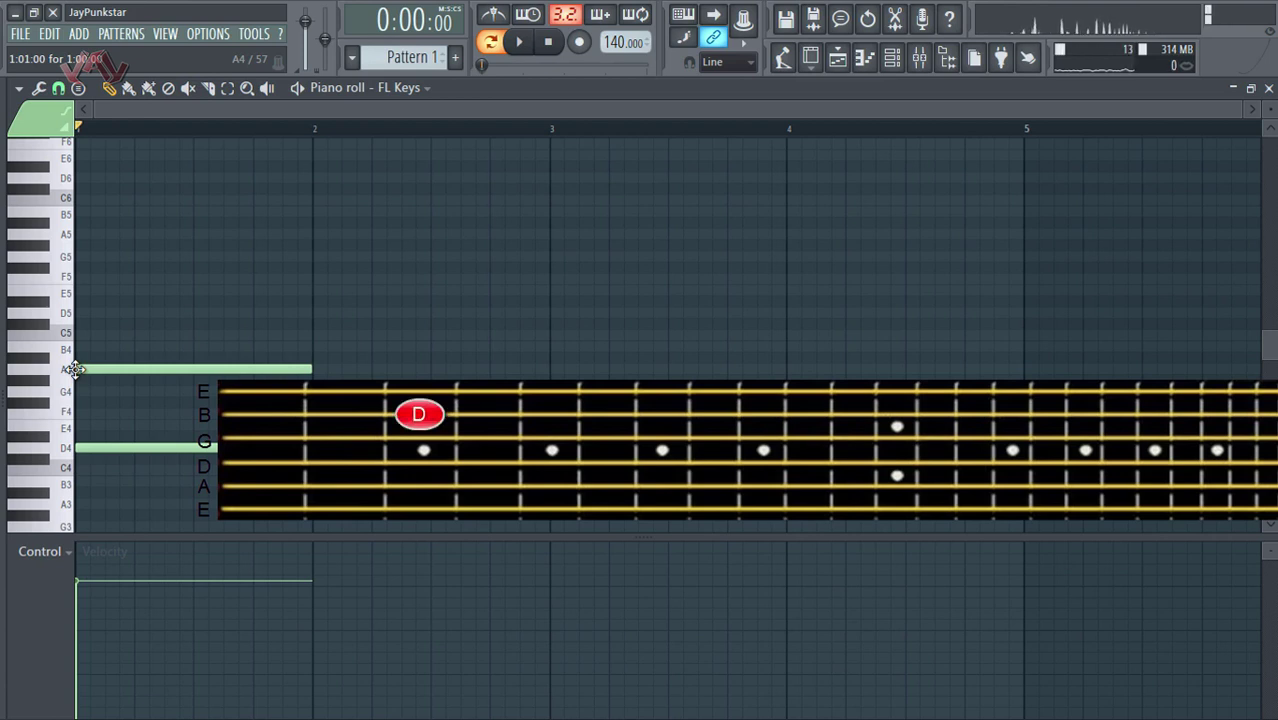
{"action": "left_click", "coordinate": [77, 312]}
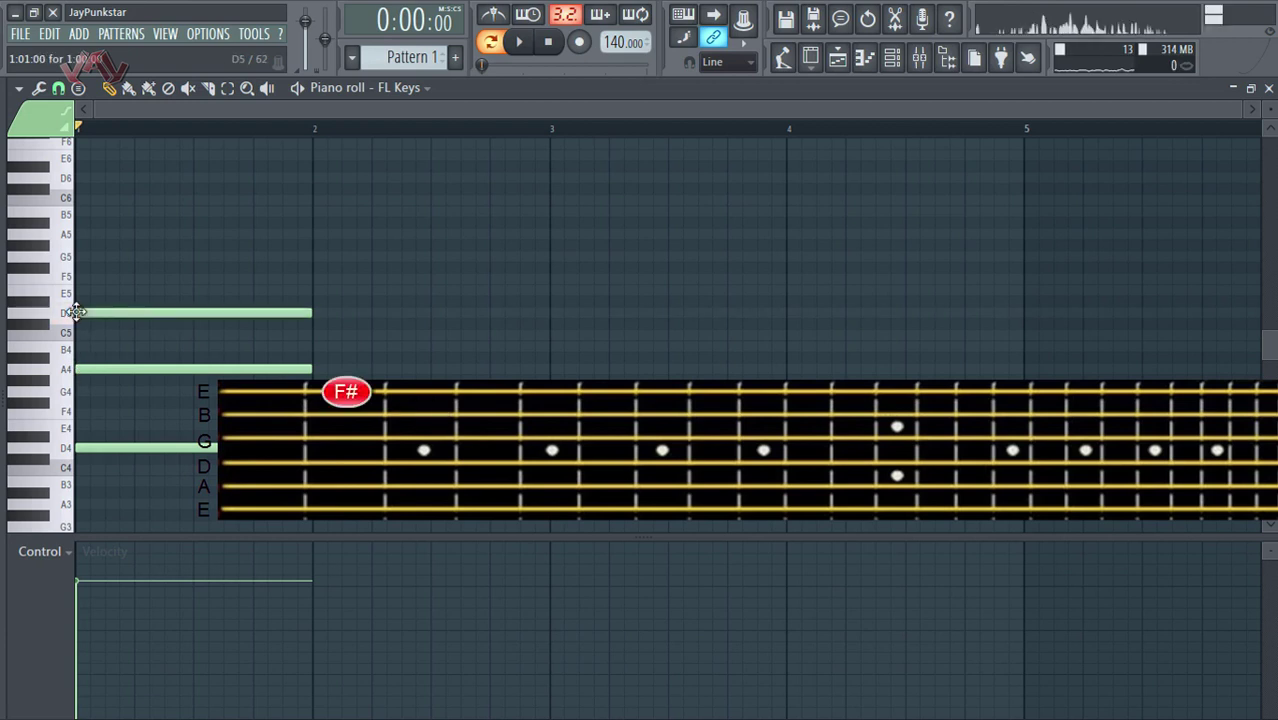
{"action": "left_click", "coordinate": [86, 406]}
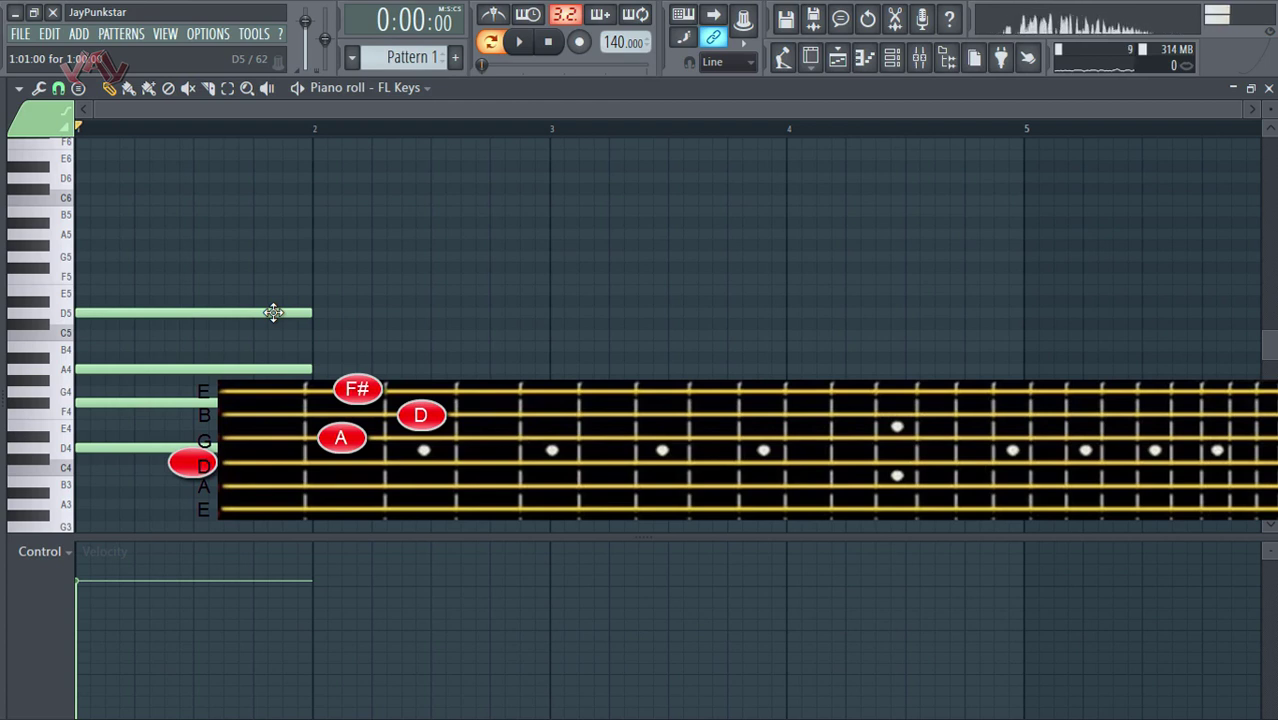
{"action": "key", "text": "space"}
{"action": "key", "text": "space"}
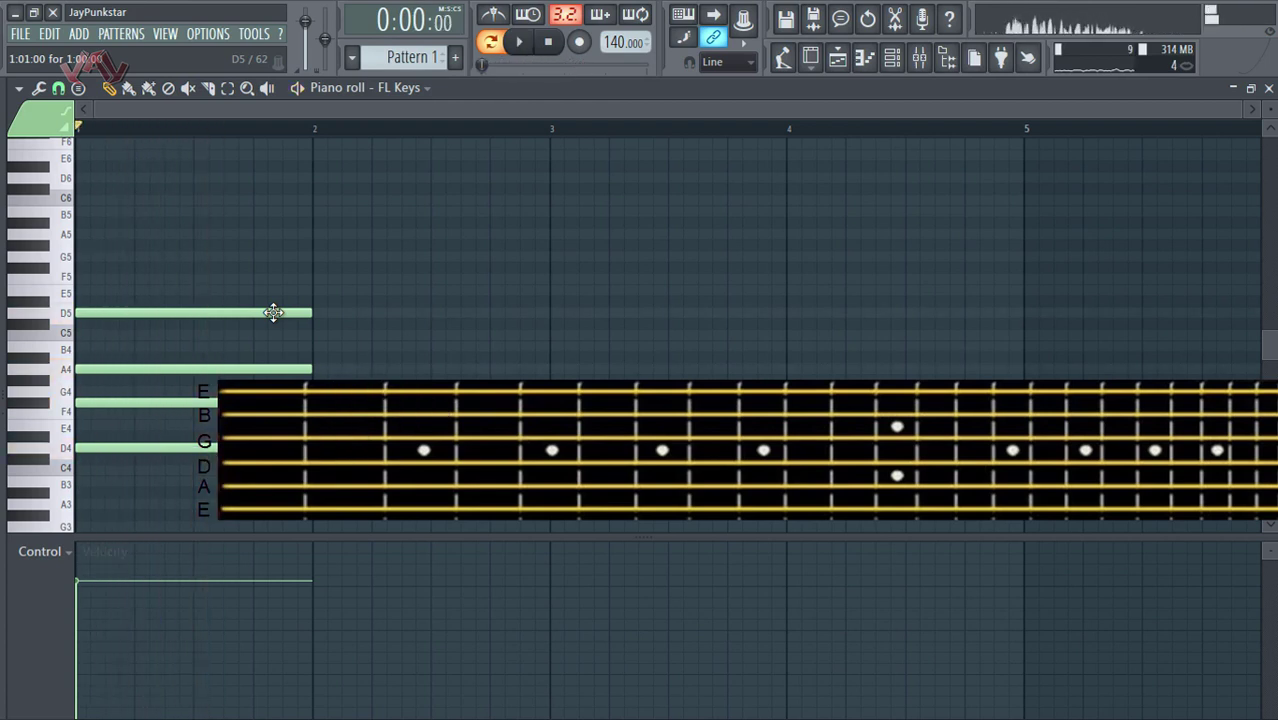
{"action": "key", "text": "space"}
{"action": "key", "text": "space"}
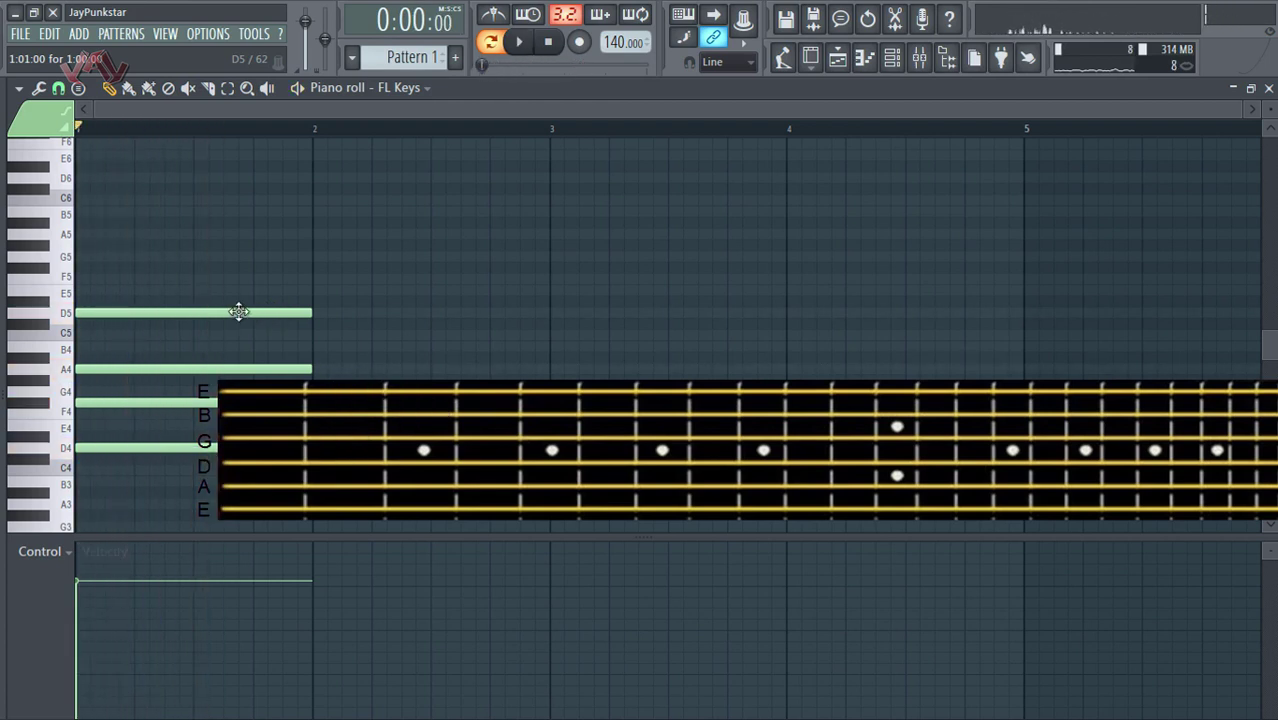
Step: Remove the D5 note from the D major chord and play back the remaining triad
{"action": "right_click", "coordinate": [92, 312]}
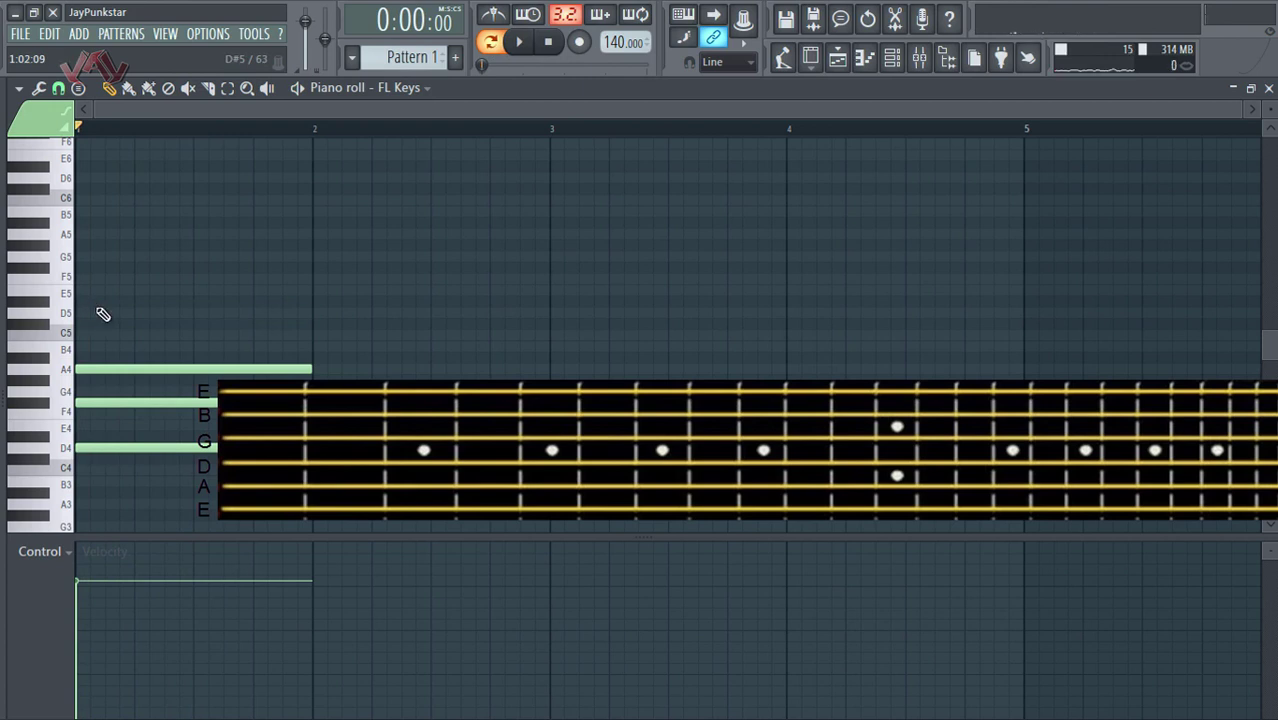
{"action": "key", "text": "space"}
{"action": "key", "text": "space"}
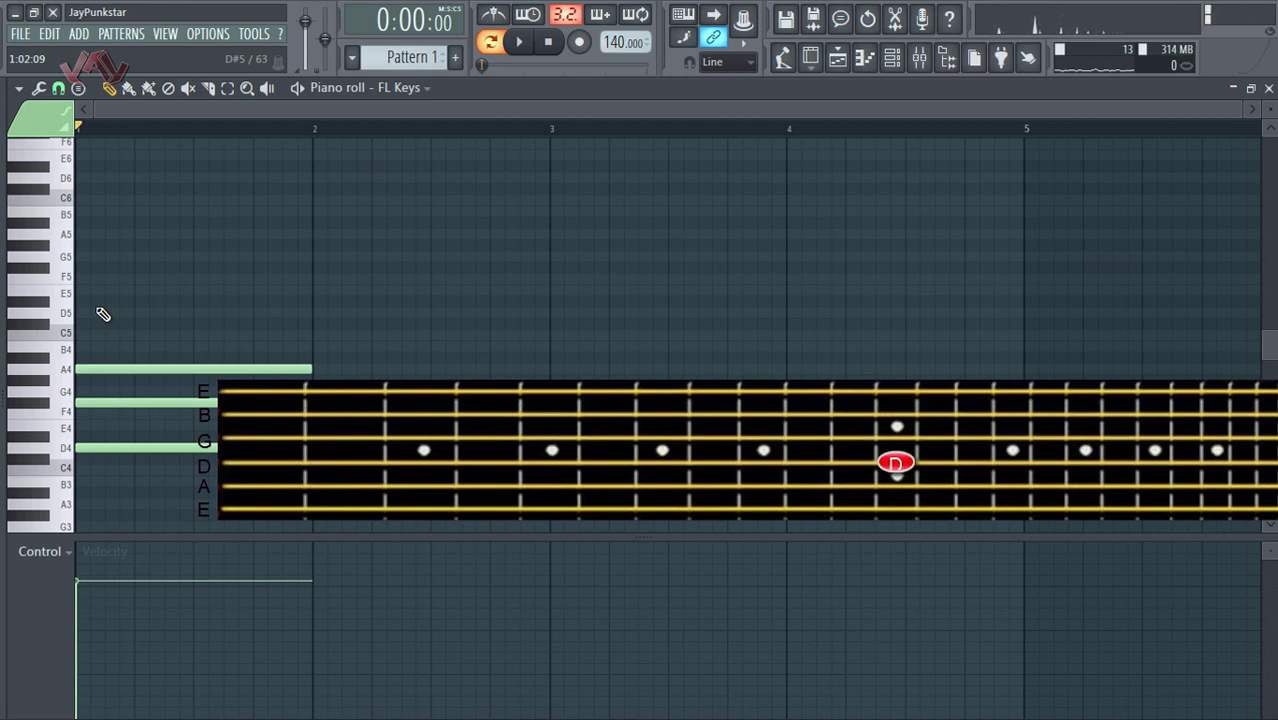
Step: Clear the remaining chord notes and place a two-step D6 note at the start of bar 1
{"action": "right_click", "coordinate": [119, 448]}
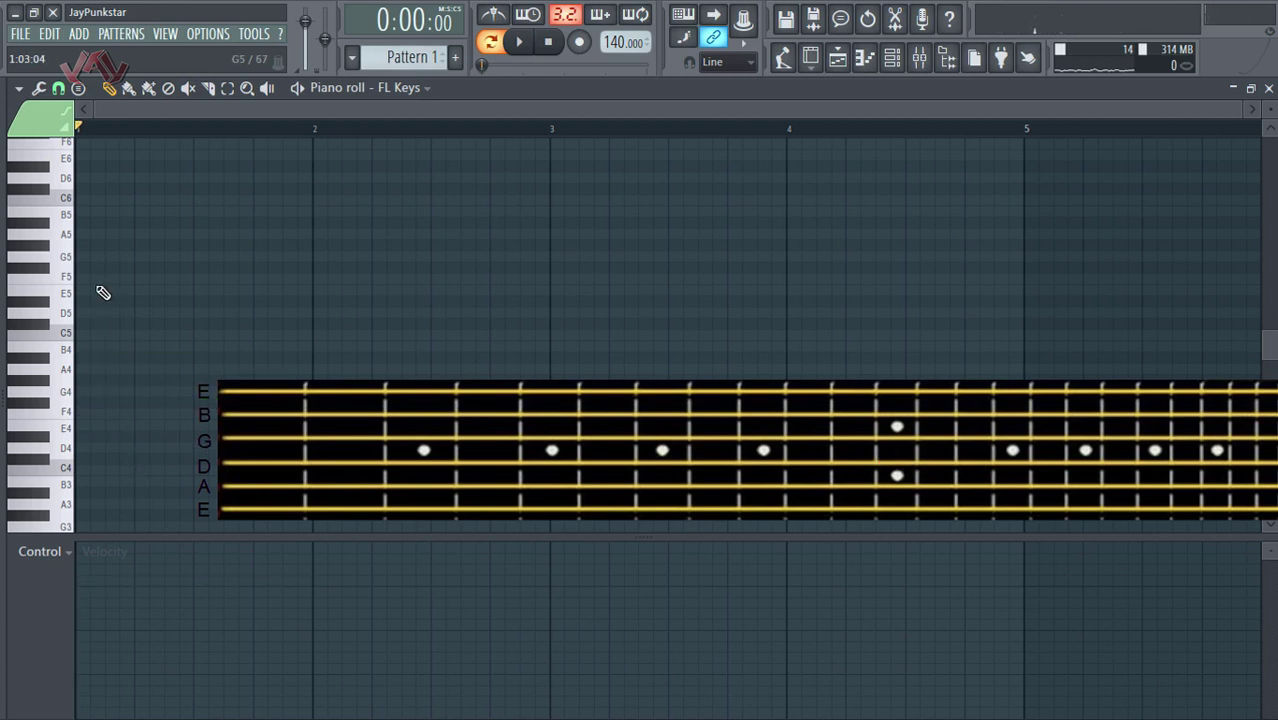
{"action": "scroll", "coordinate": [103, 285], "scroll_direction": "up", "scroll_amount": 2}
{"action": "left_click", "coordinate": [87, 246]}
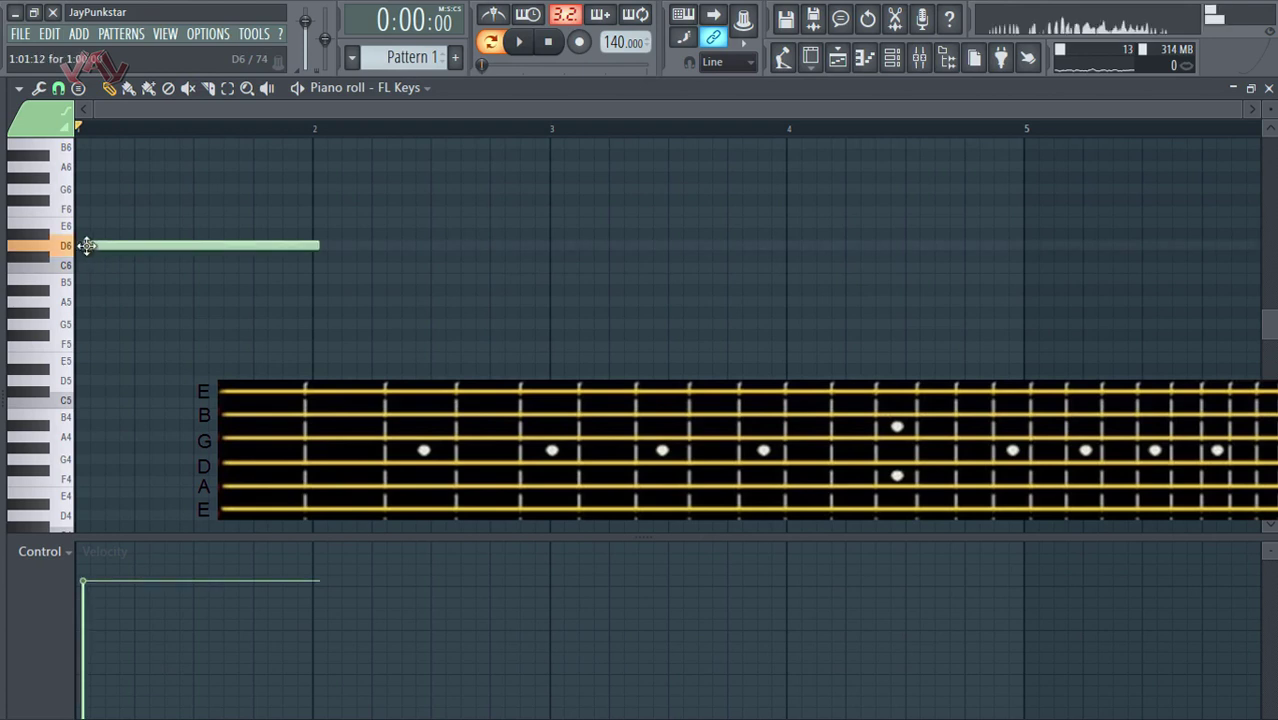
{"action": "left_click_drag", "start_coordinate": [87, 246], "coordinate": [84, 245]}
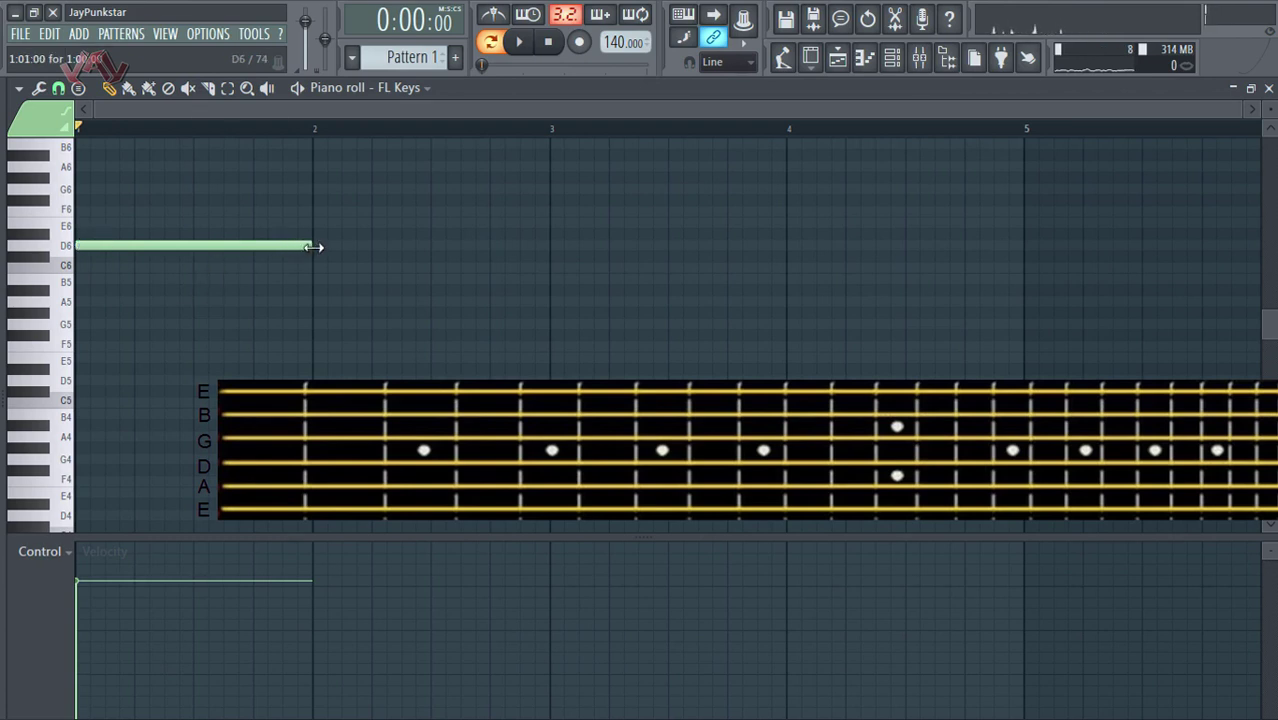
{"action": "left_click_drag", "start_coordinate": [313, 247], "coordinate": [105, 248]}
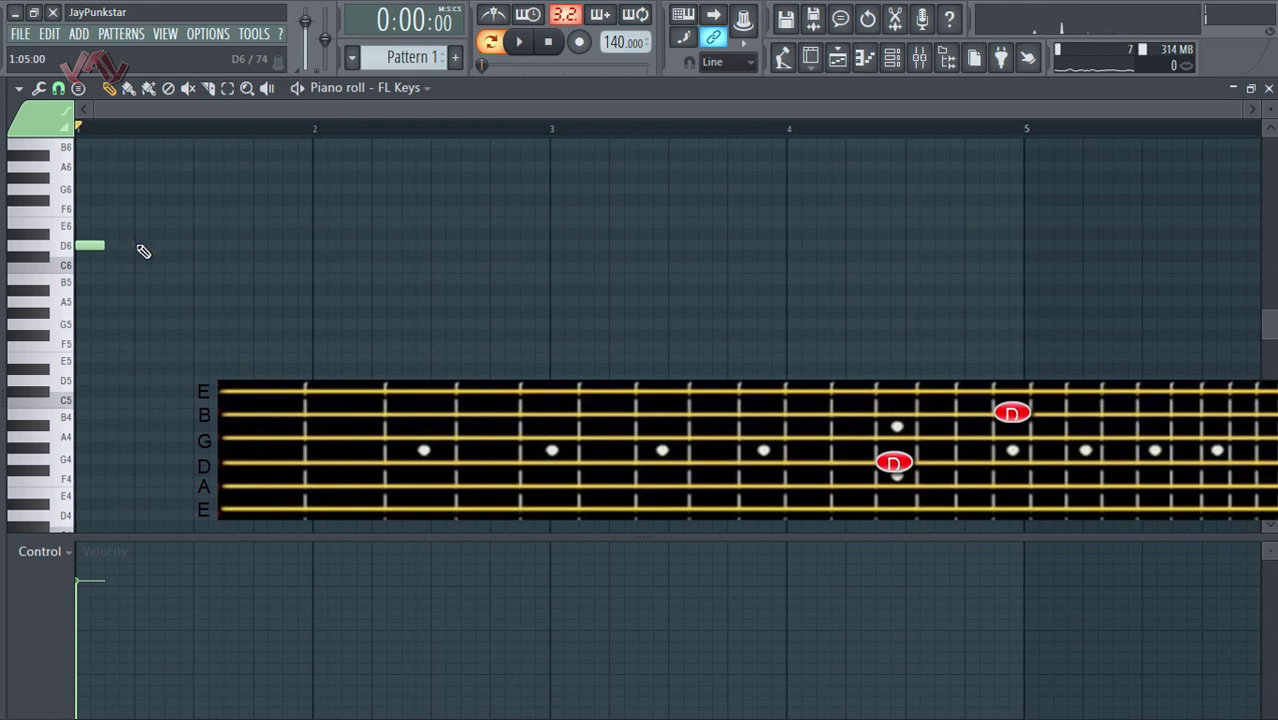
Step: Add a two-step D7 note directly after the D6 note and play back the pair
{"action": "scroll", "coordinate": [136, 240], "scroll_direction": "up", "scroll_amount": 1}
{"action": "scroll", "coordinate": [136, 240], "scroll_direction": "up", "scroll_amount": 1}
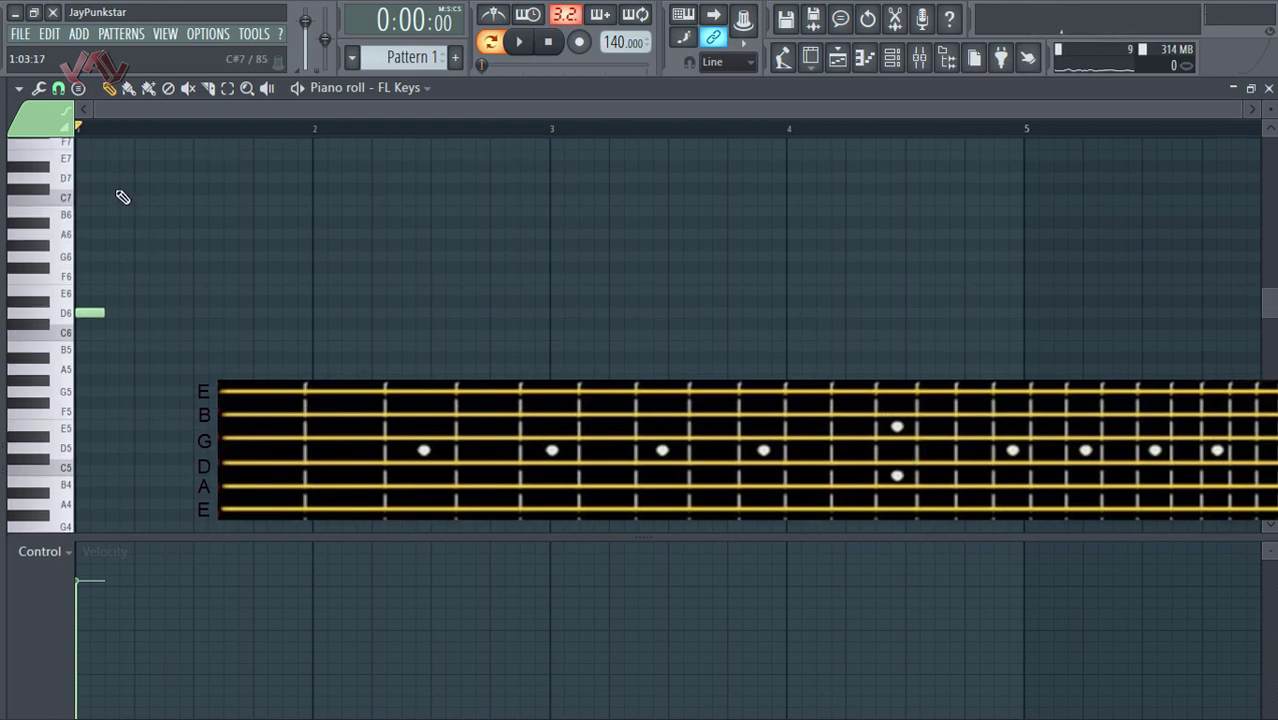
{"action": "left_click", "coordinate": [115, 180]}
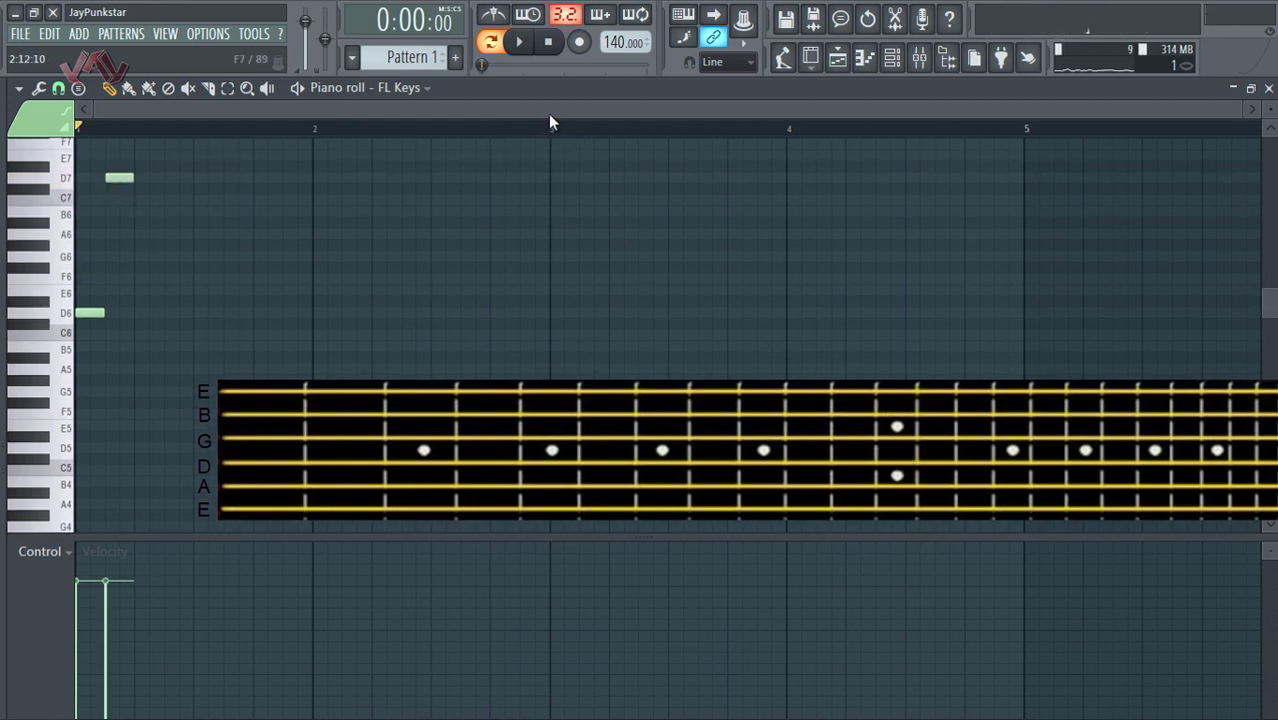
{"action": "left_click", "coordinate": [526, 45]}
{"action": "left_click", "coordinate": [553, 45]}
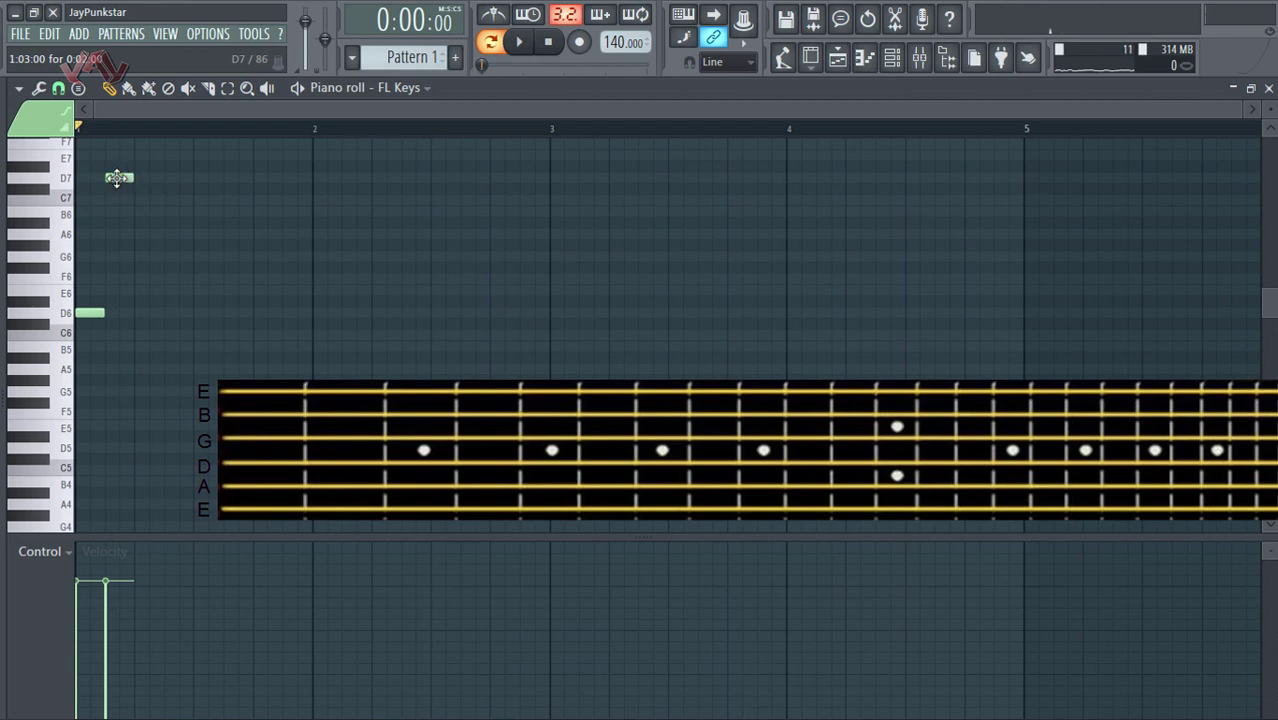
Step: Add a two-step A6 note directly after the D7 note and play back the melody
{"action": "left_click", "coordinate": [147, 236]}
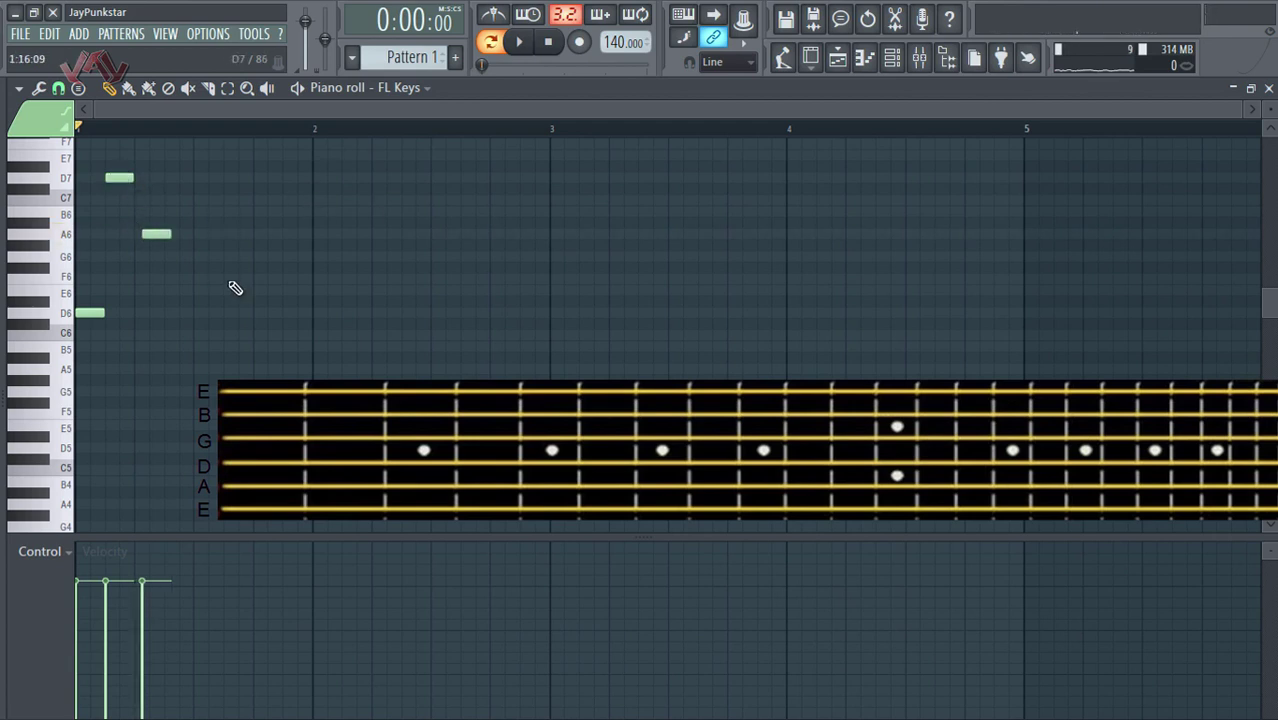
{"action": "left_click", "coordinate": [155, 232]}
{"action": "left_click_drag", "start_coordinate": [155, 232], "coordinate": [147, 232]}
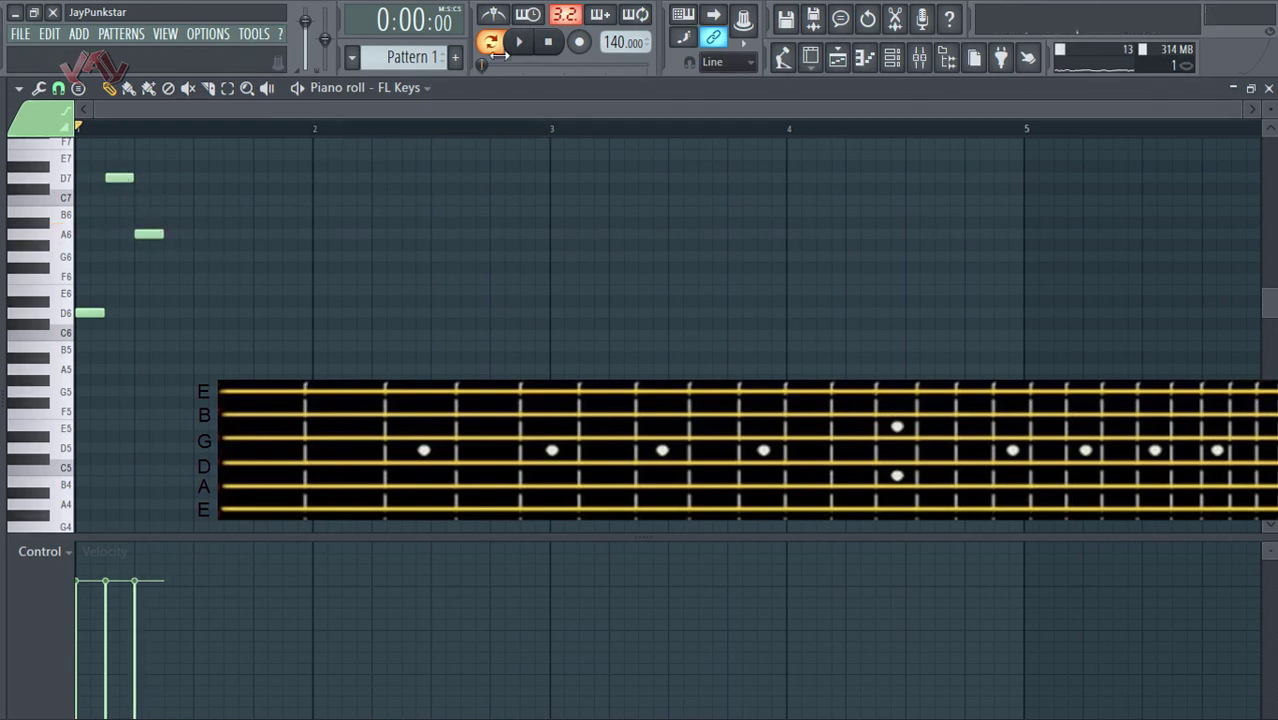
{"action": "left_click", "coordinate": [519, 42]}
{"action": "left_click", "coordinate": [551, 44]}
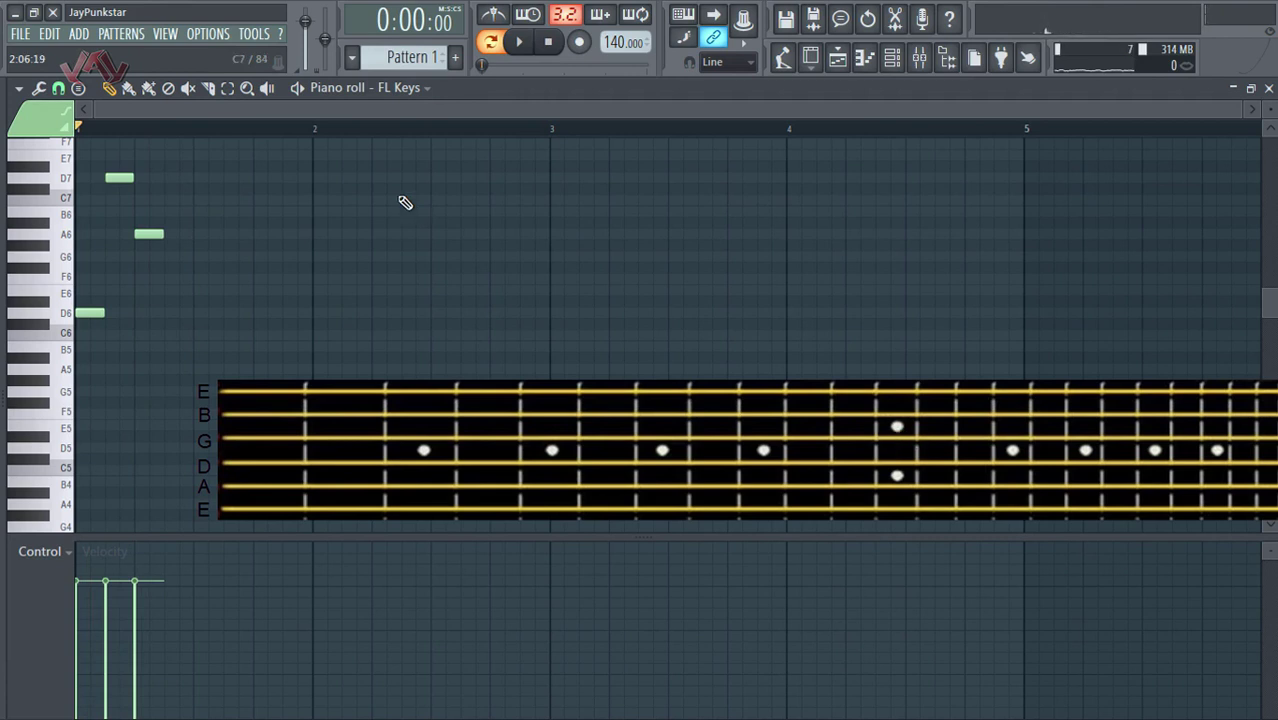
Step: Continue the melody with two-step G6 and G7 notes, one after the other, following the A6 note
{"action": "left_click", "coordinate": [169, 259]}
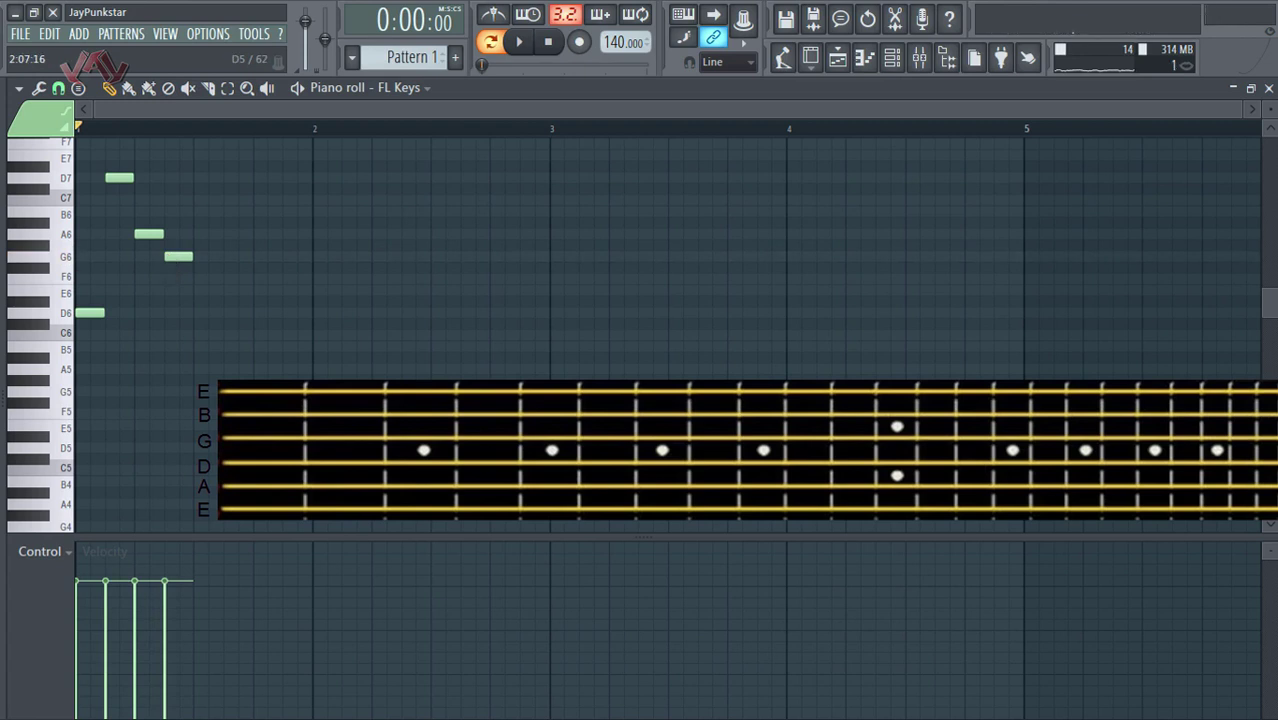
{"action": "key", "text": "space"}
{"action": "left_click", "coordinate": [200, 258]}
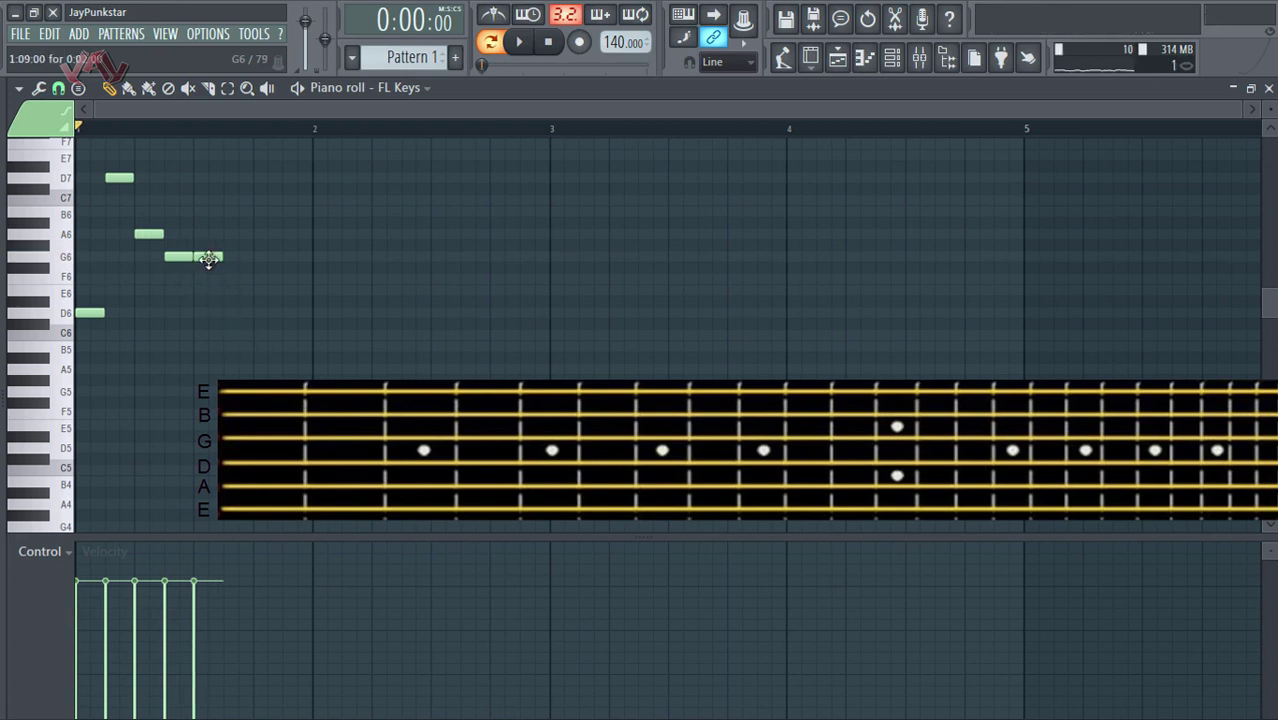
{"action": "left_click_drag", "start_coordinate": [205, 259], "coordinate": [200, 142]}
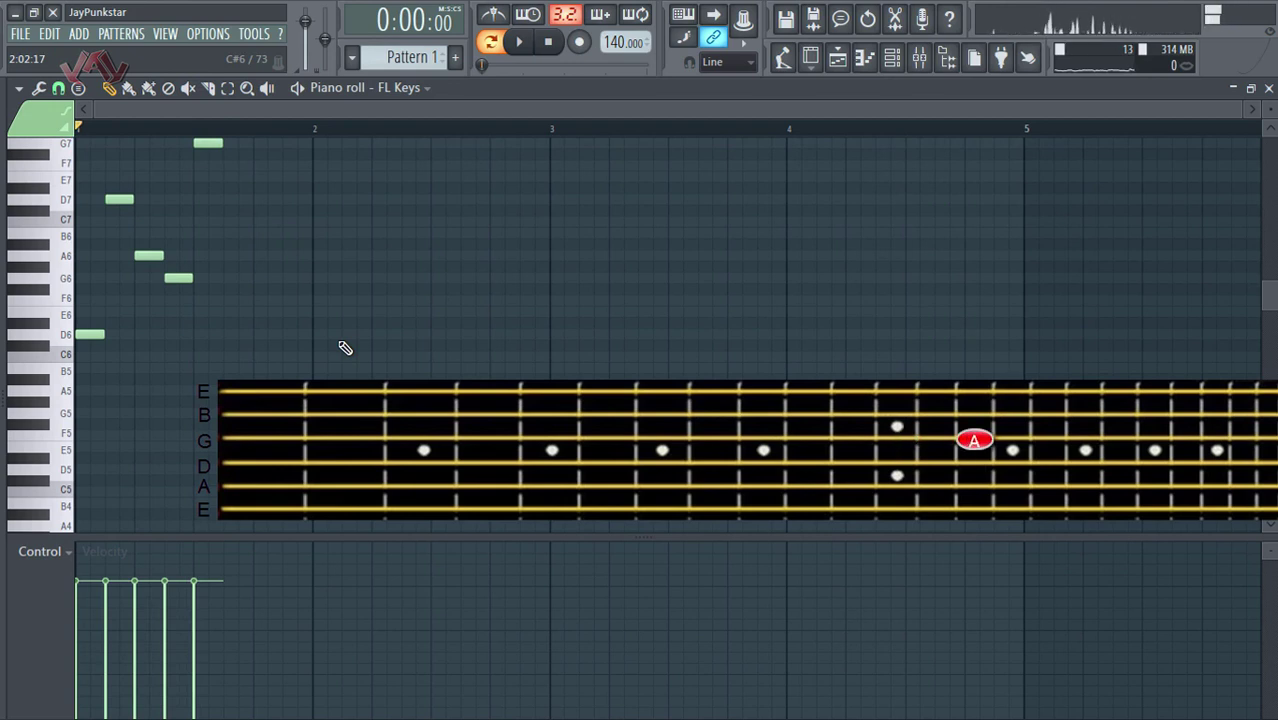
Step: Complete the bar with consecutive two-step A6, F#7 and A6 notes after the G7 note
{"action": "left_click", "coordinate": [229, 259]}
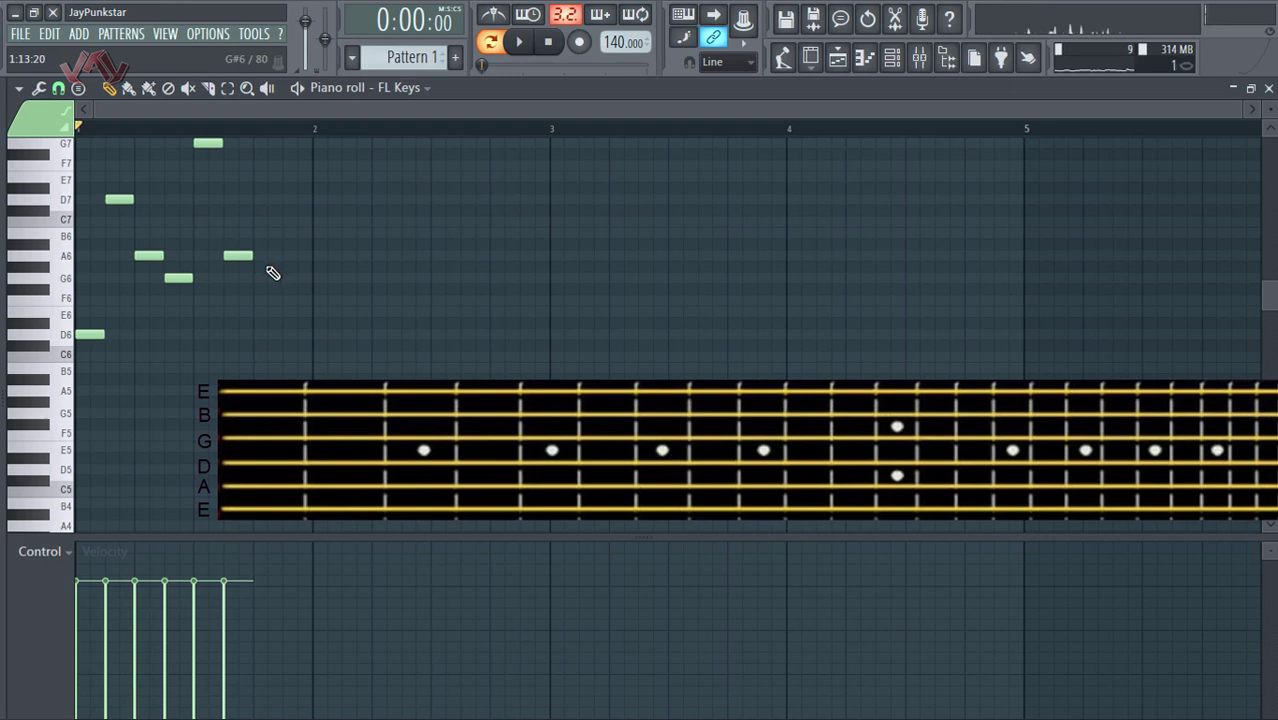
{"action": "left_click", "coordinate": [256, 155]}
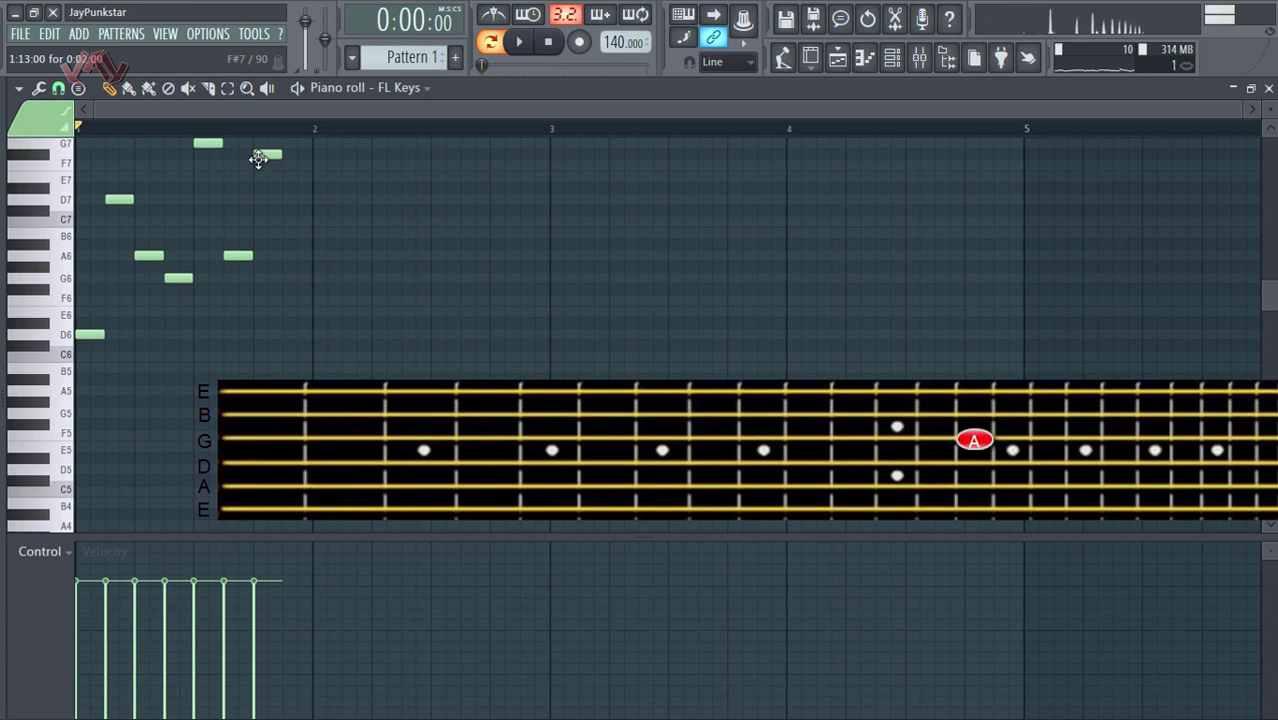
{"action": "left_click", "coordinate": [290, 256]}
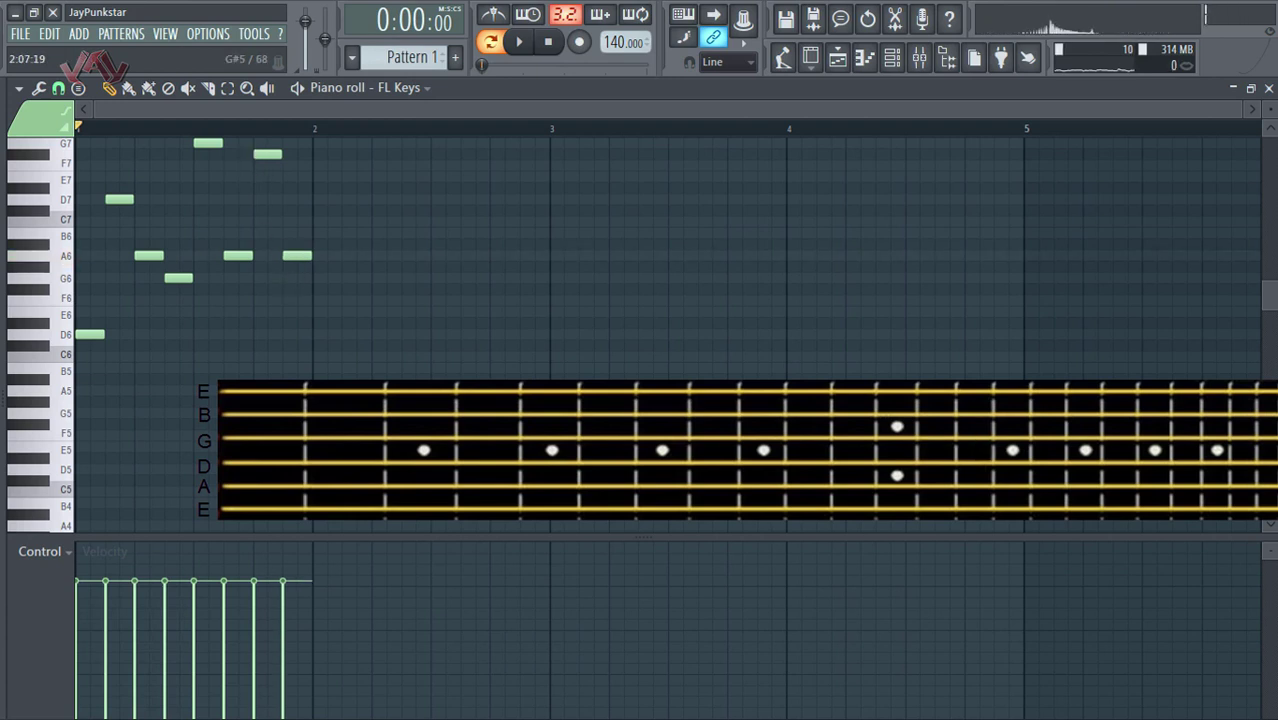
Step: Play back the finished one-bar melody and close the piano roll to return to the channel rack
{"action": "left_click", "coordinate": [519, 41]}
{"action": "left_click", "coordinate": [547, 45]}
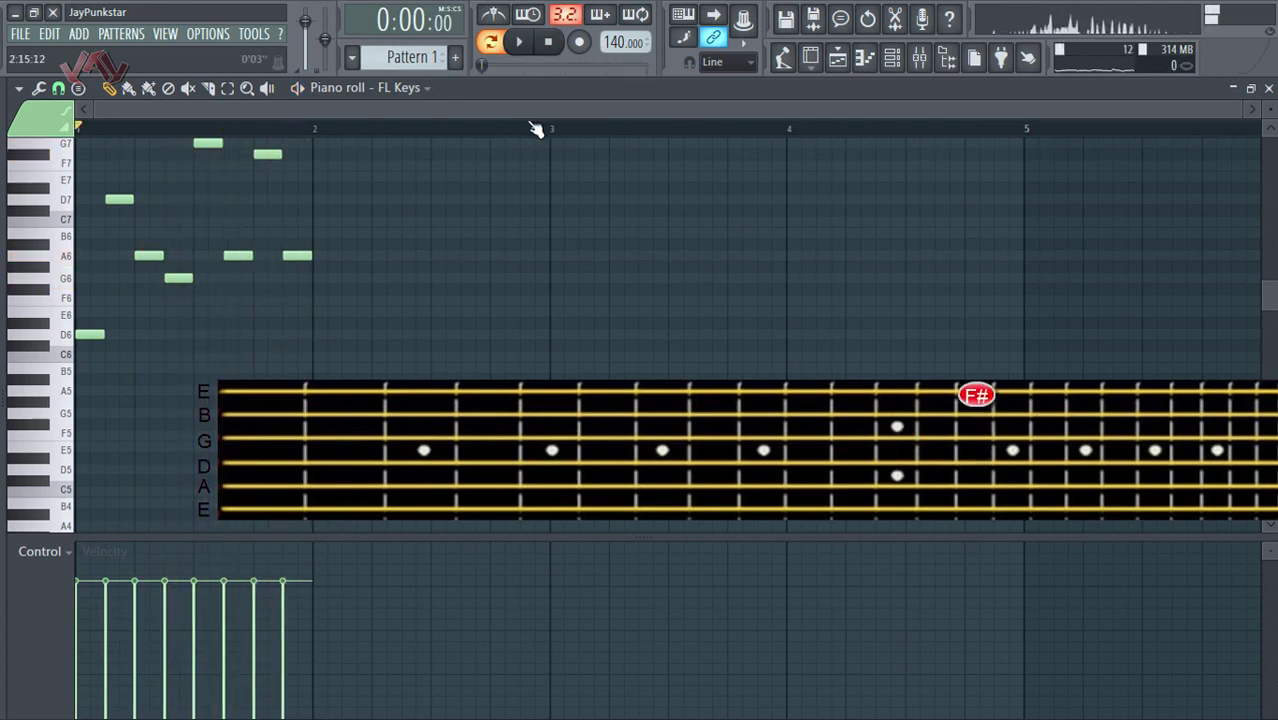
{"action": "key", "text": "space"}
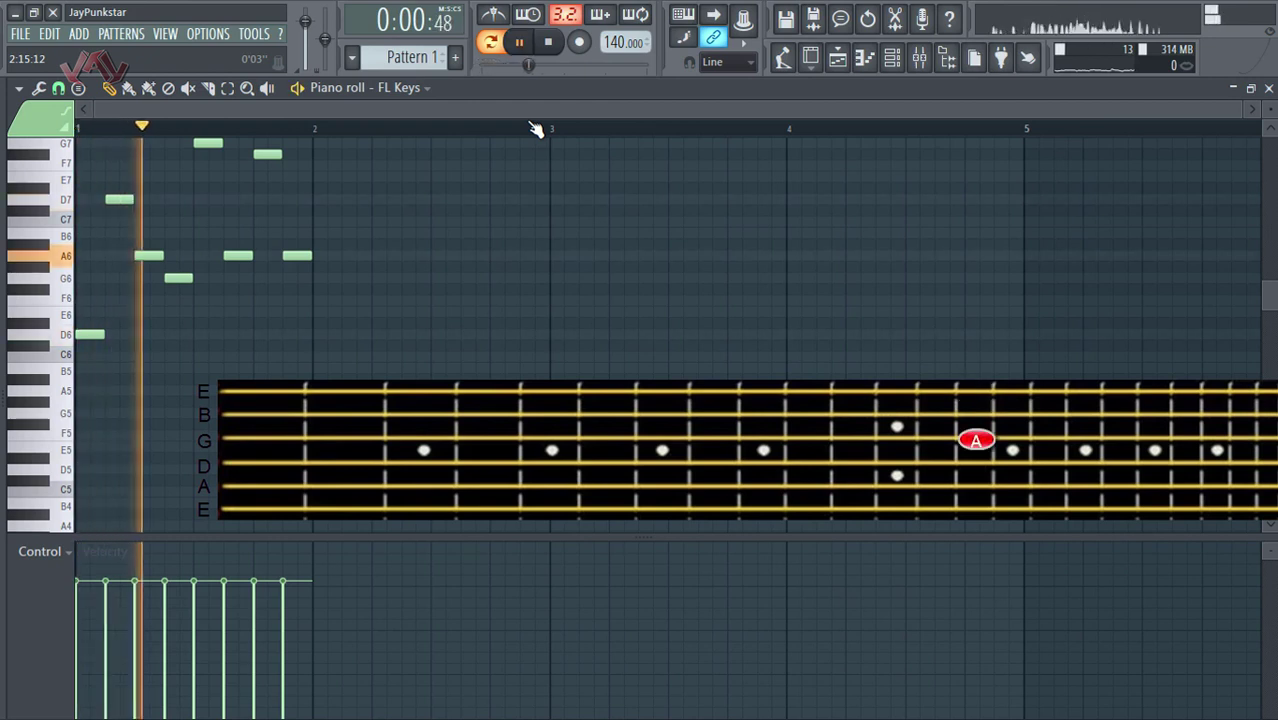
{"action": "key", "text": "space"}
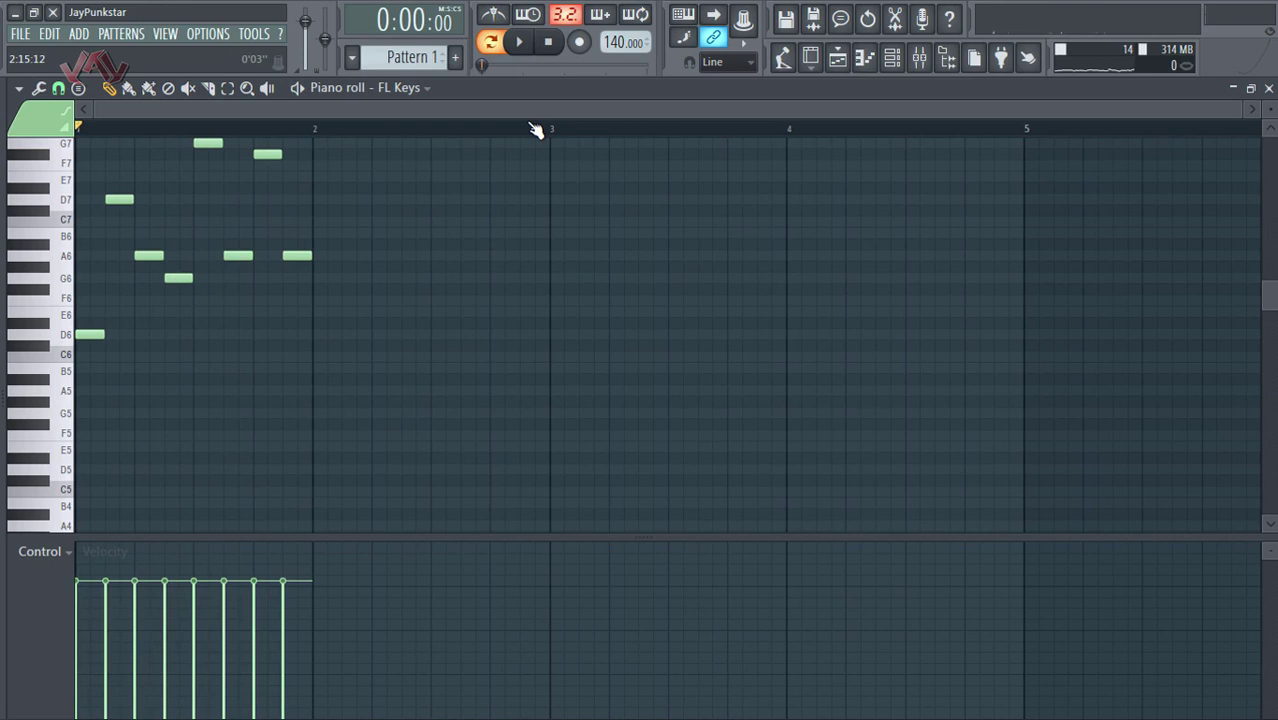
{"action": "key", "text": "F7"}
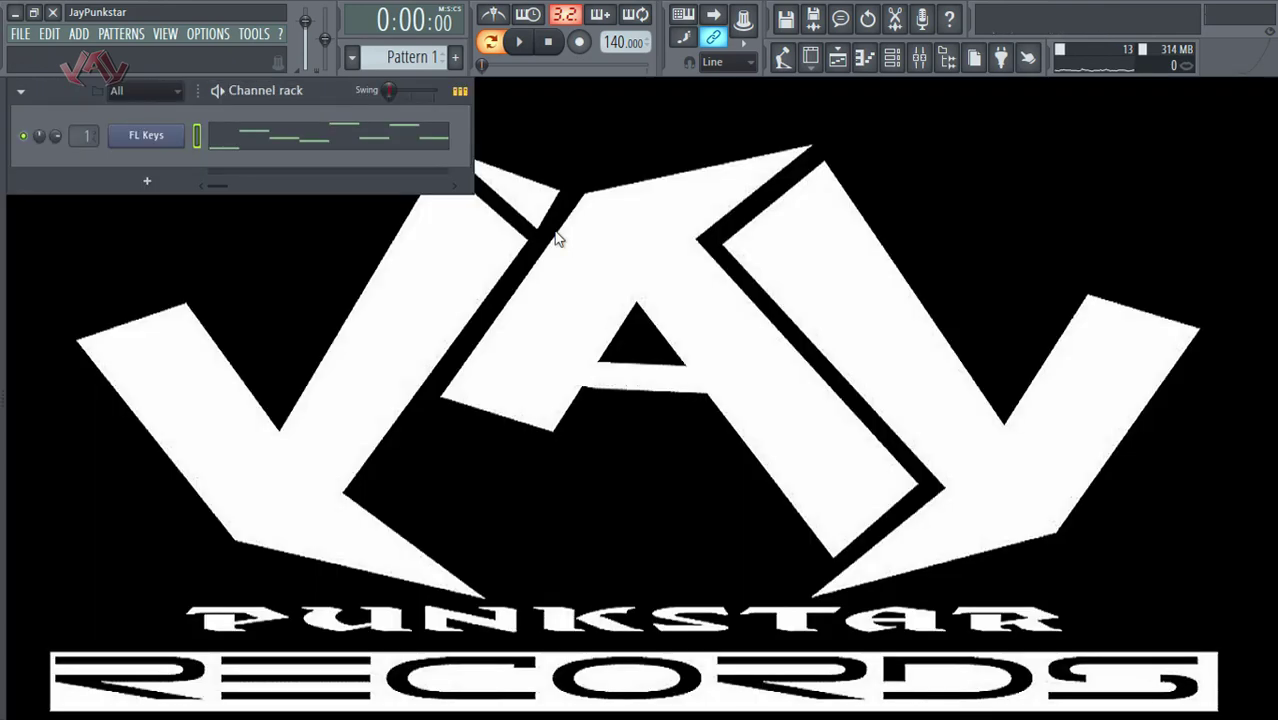